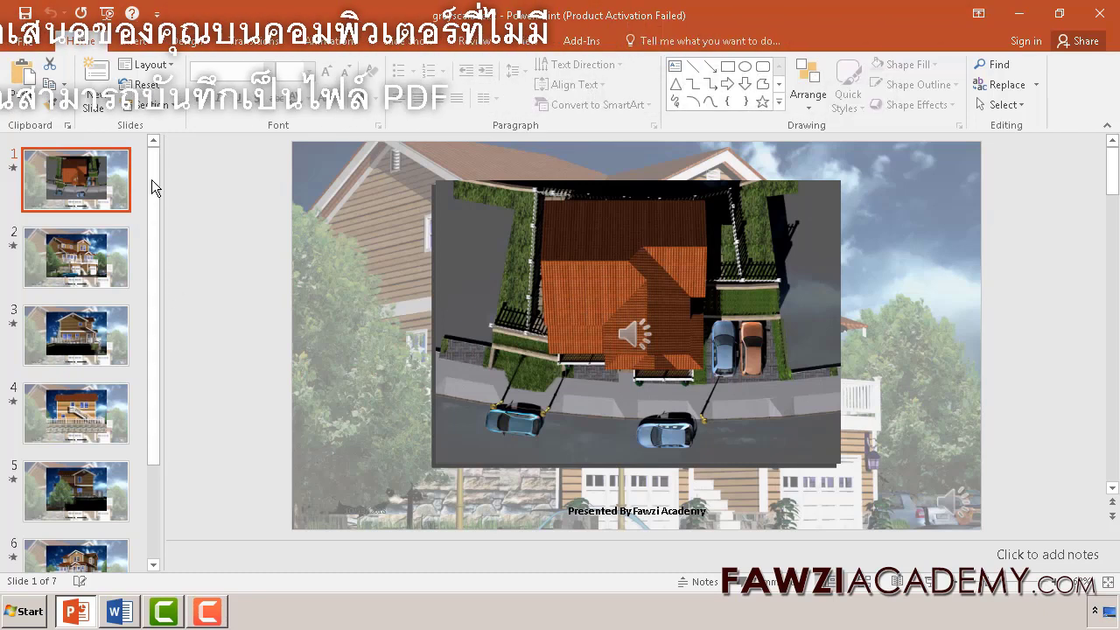
Step: Save the seven-slide greyscalback2 presentation as greyscalback2.pptx in D:\fawziacademy
{"action": "scroll", "coordinate": [158, 254], "scroll_direction": "down", "scroll_amount": 3}
{"action": "scroll", "coordinate": [158, 227], "scroll_direction": "up", "scroll_amount": 3}
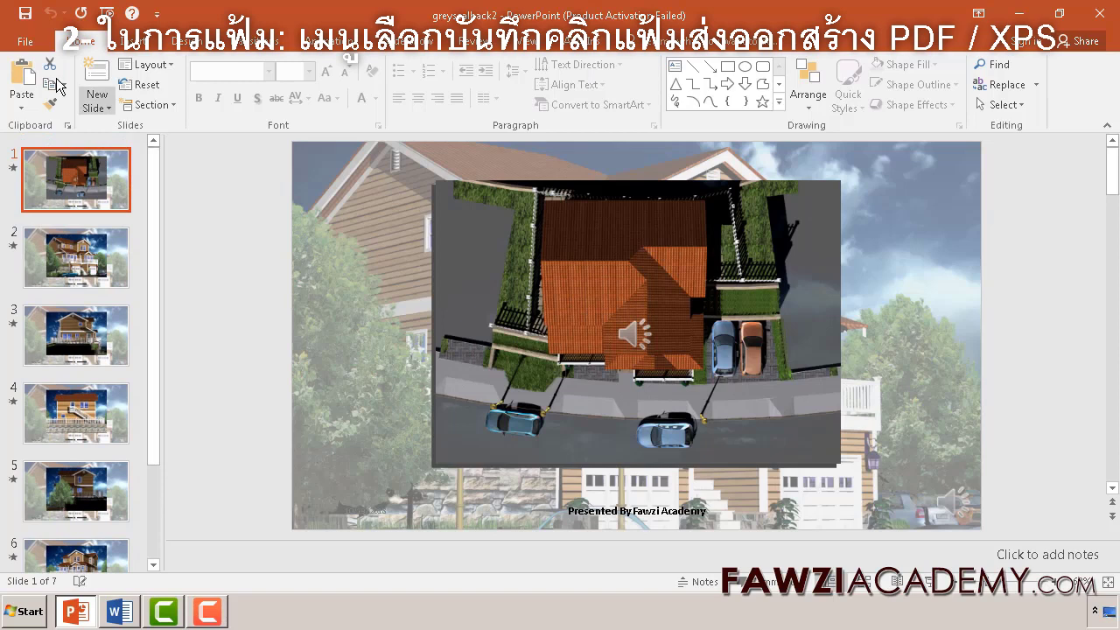
{"action": "left_click", "coordinate": [26, 14]}
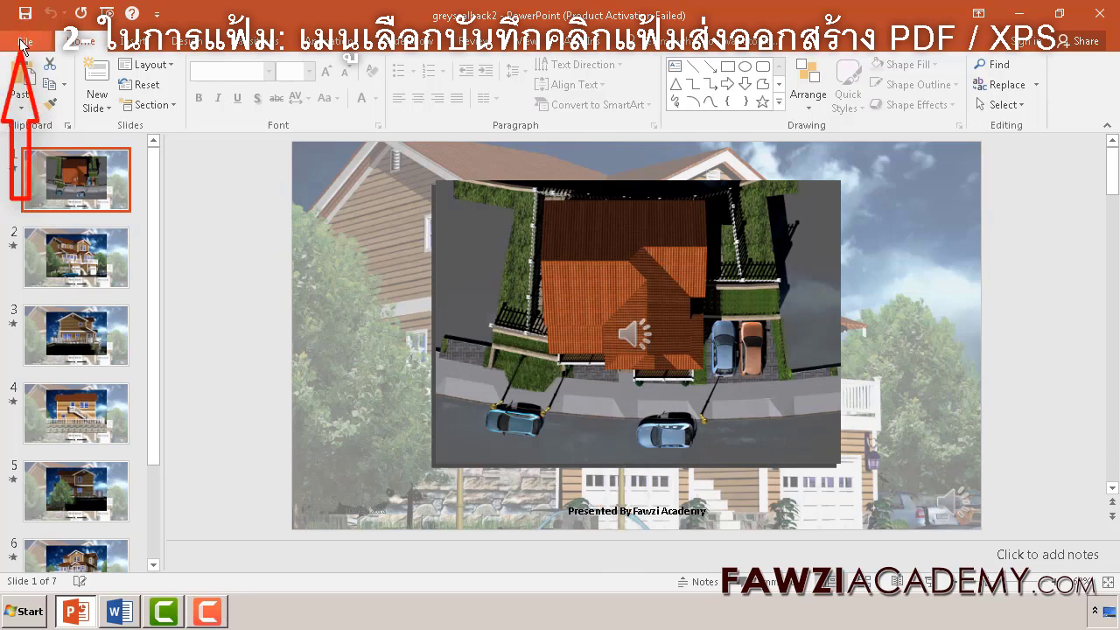
Step: Bring up the Publish as PDF or XPS dialog from File > Export > Create PDF/XPS
{"action": "left_click", "coordinate": [23, 44]}
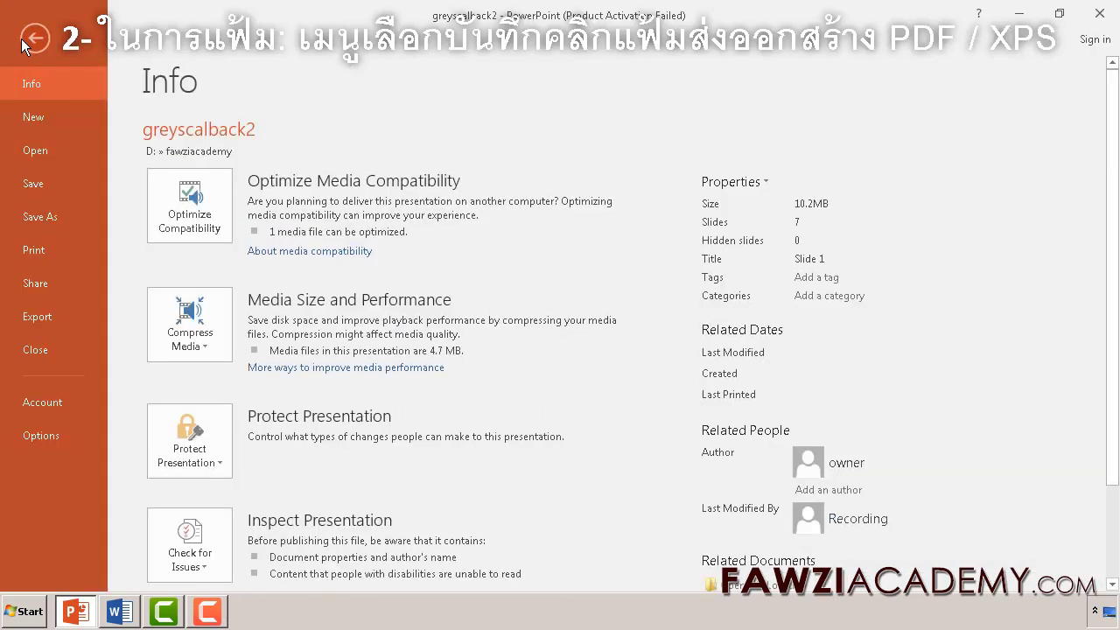
{"action": "left_click", "coordinate": [37, 316]}
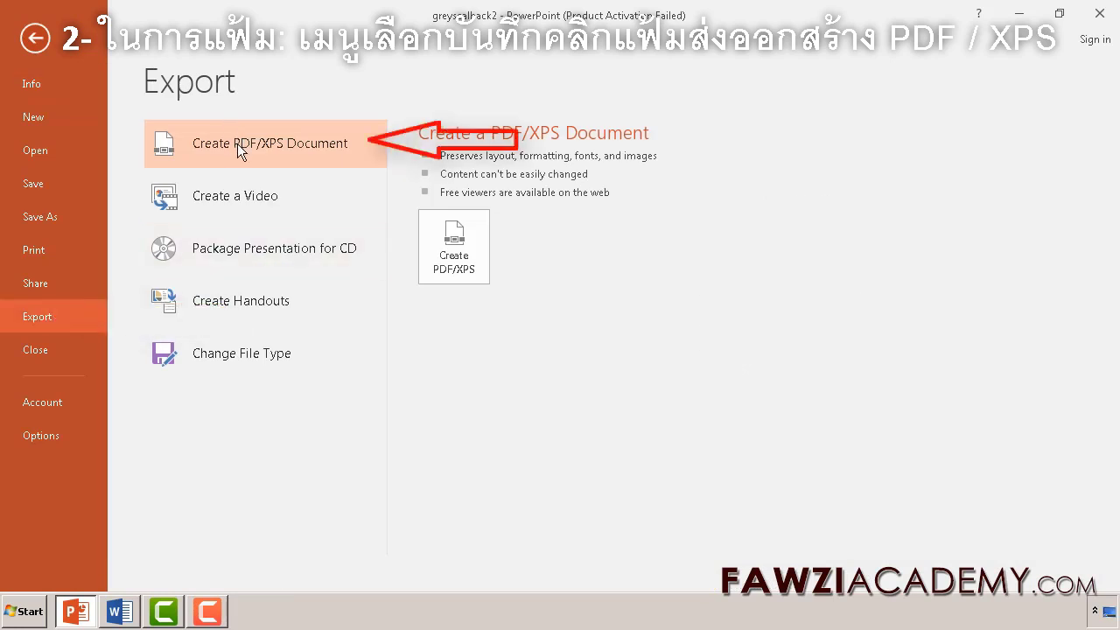
{"action": "left_click", "coordinate": [449, 260]}
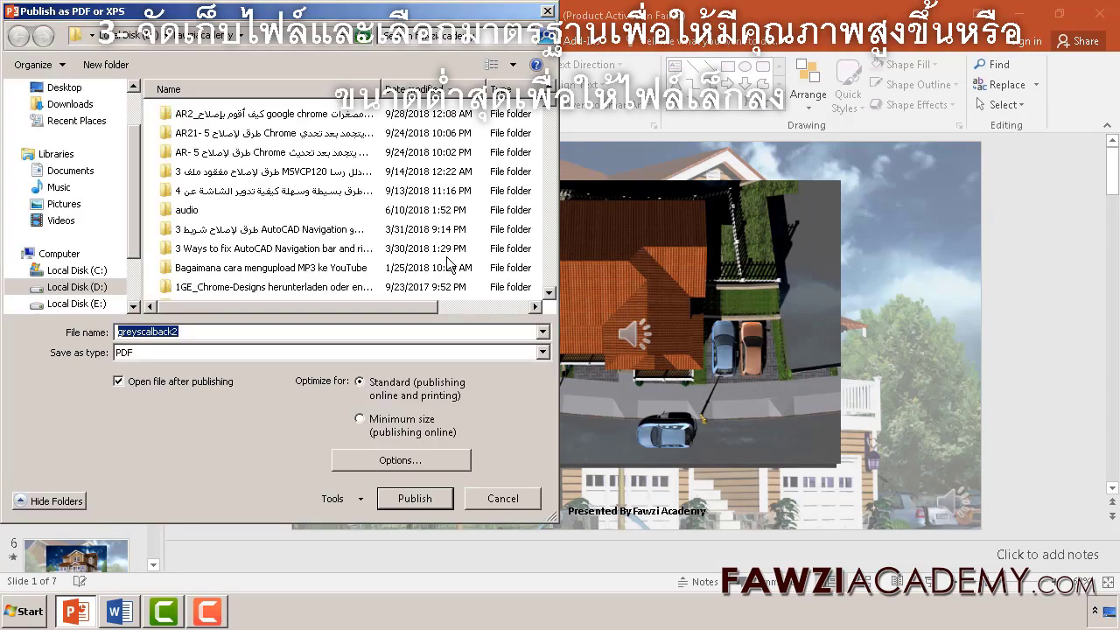
Step: Target the Desktop with file name greyscalback2, optimised for Standard rather than Minimum size
{"action": "left_click_drag", "start_coordinate": [133, 183], "coordinate": [136, 134]}
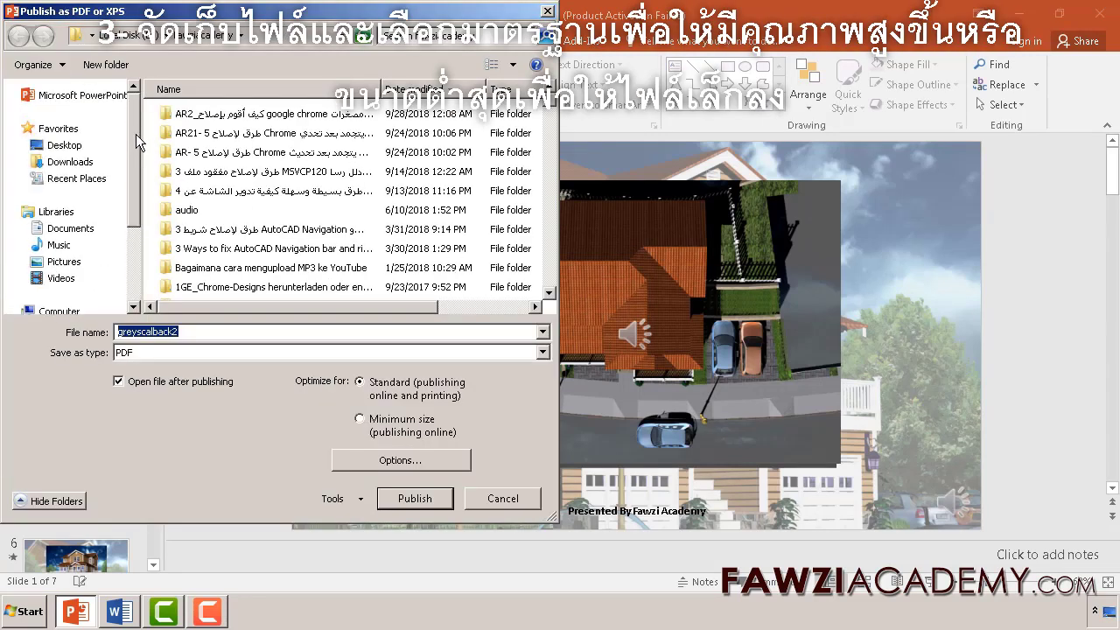
{"action": "left_click", "coordinate": [61, 145]}
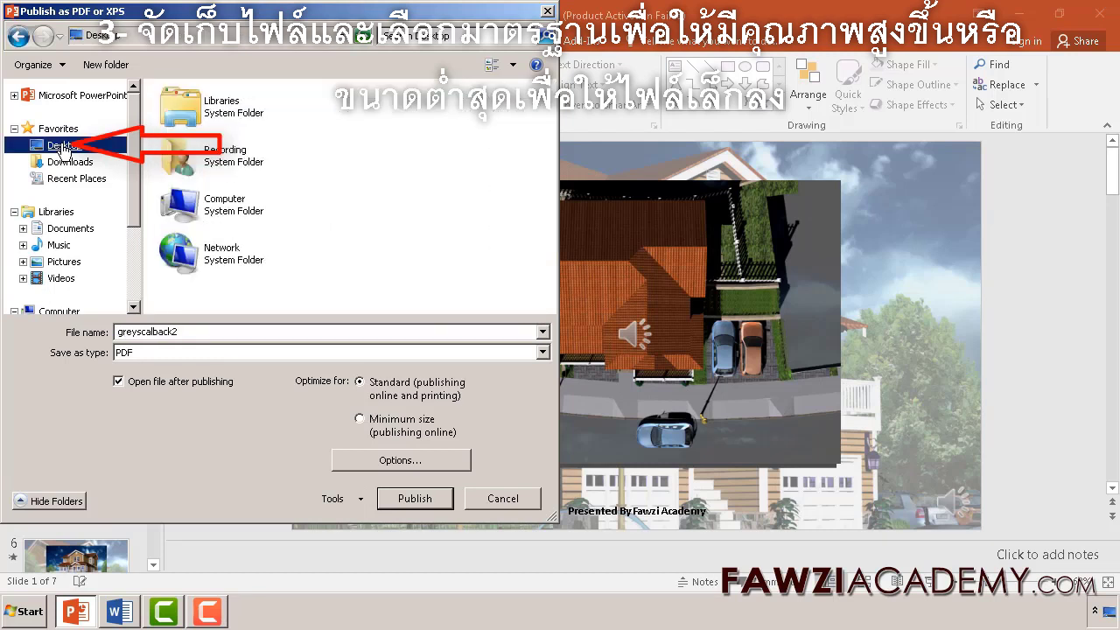
{"action": "left_click", "coordinate": [226, 334]}
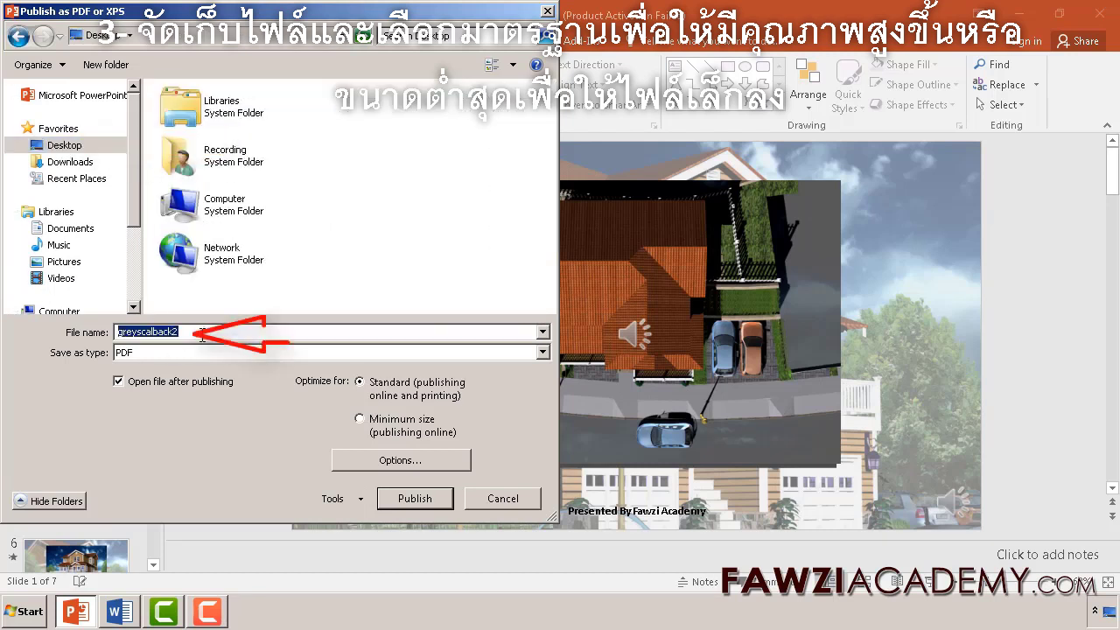
{"action": "left_click", "coordinate": [226, 335]}
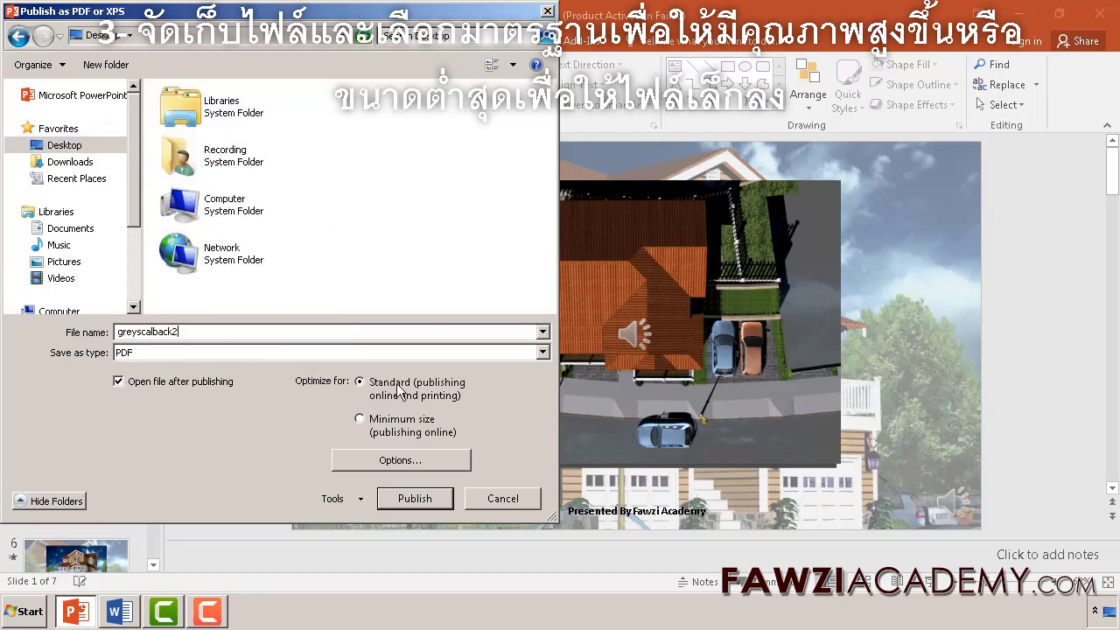
{"action": "left_click", "coordinate": [360, 422]}
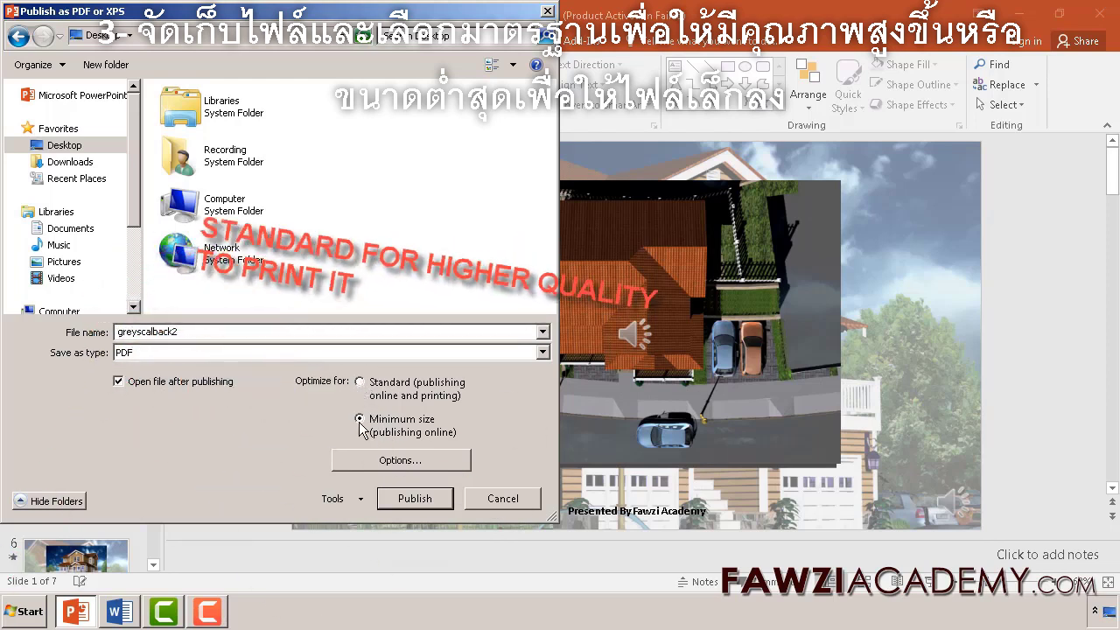
{"action": "left_click", "coordinate": [361, 385]}
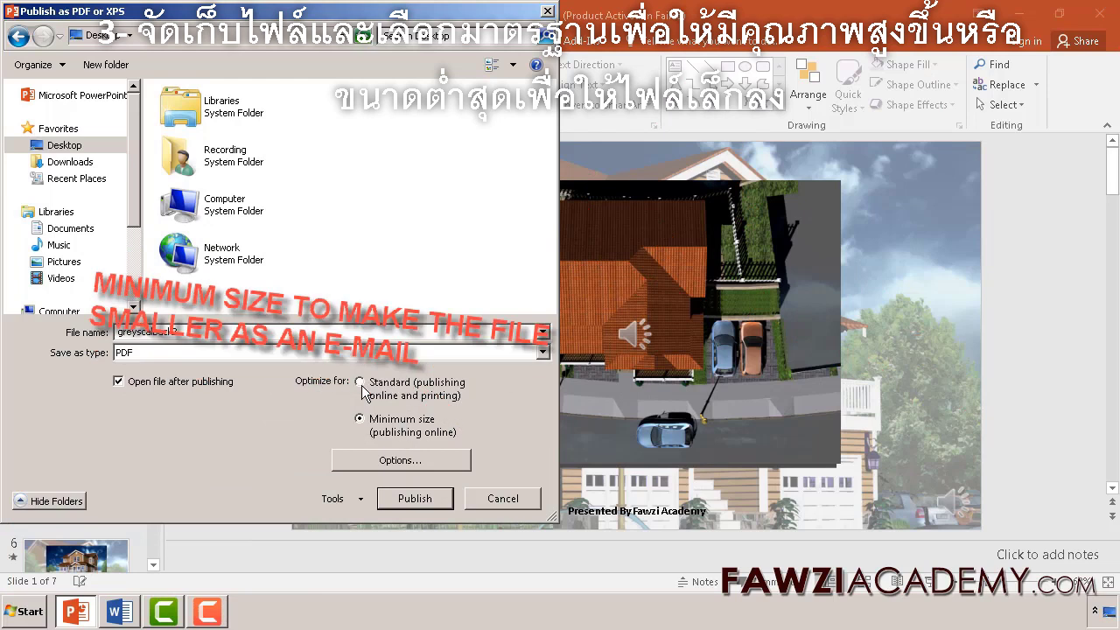
{"action": "left_click", "coordinate": [403, 459]}
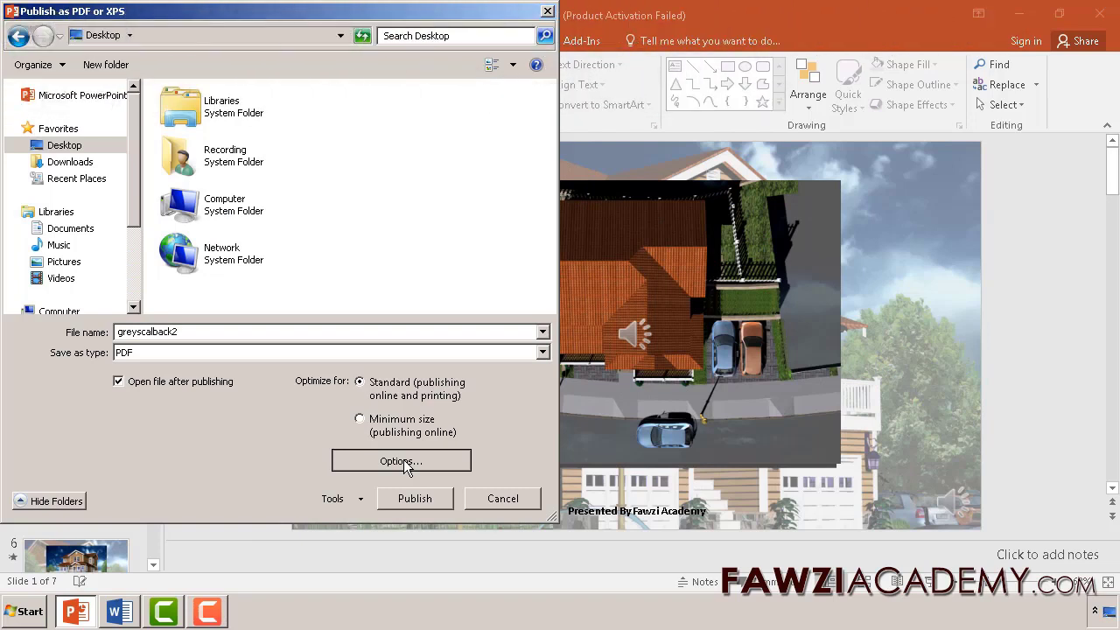
Step: In the PDF Options, set the slide range to All
{"action": "left_click", "coordinate": [403, 459]}
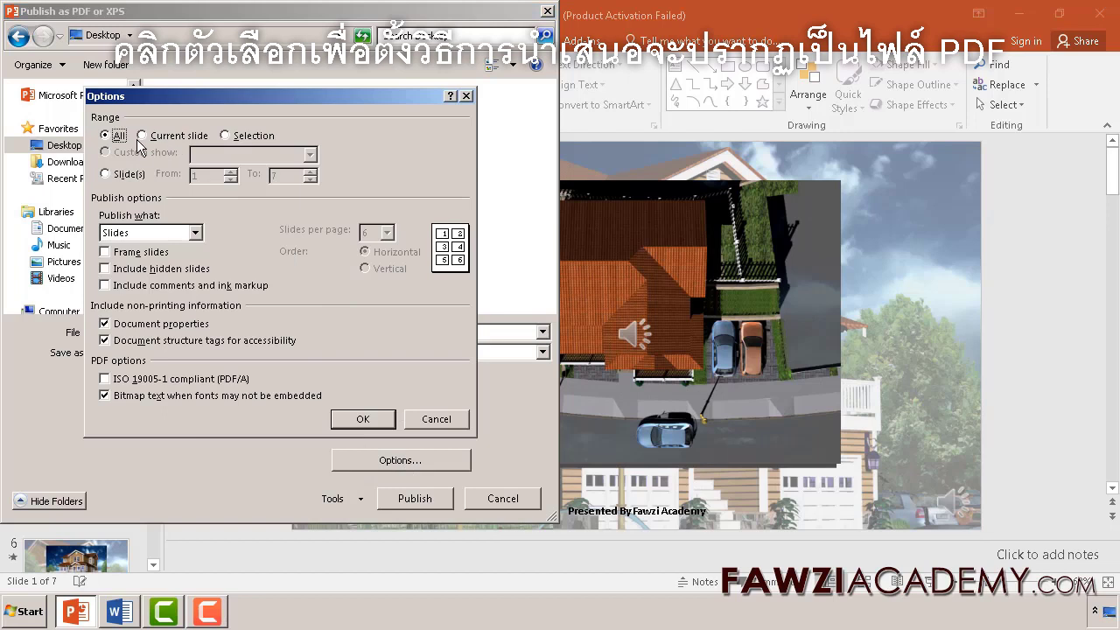
{"action": "left_click", "coordinate": [225, 138]}
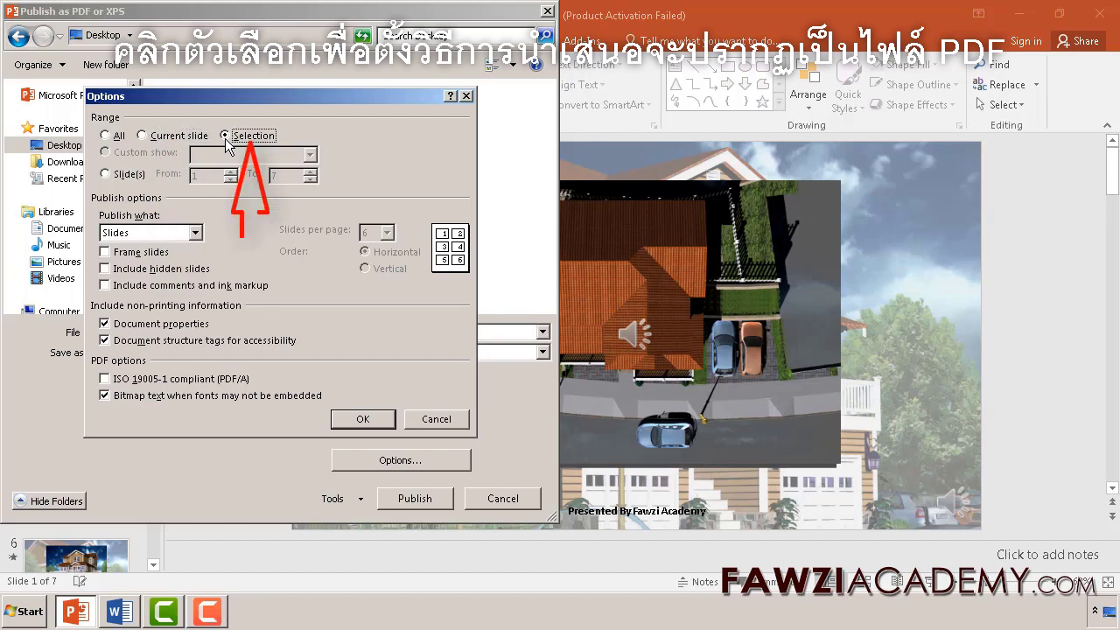
{"action": "left_click", "coordinate": [107, 137]}
{"action": "left_click", "coordinate": [106, 174]}
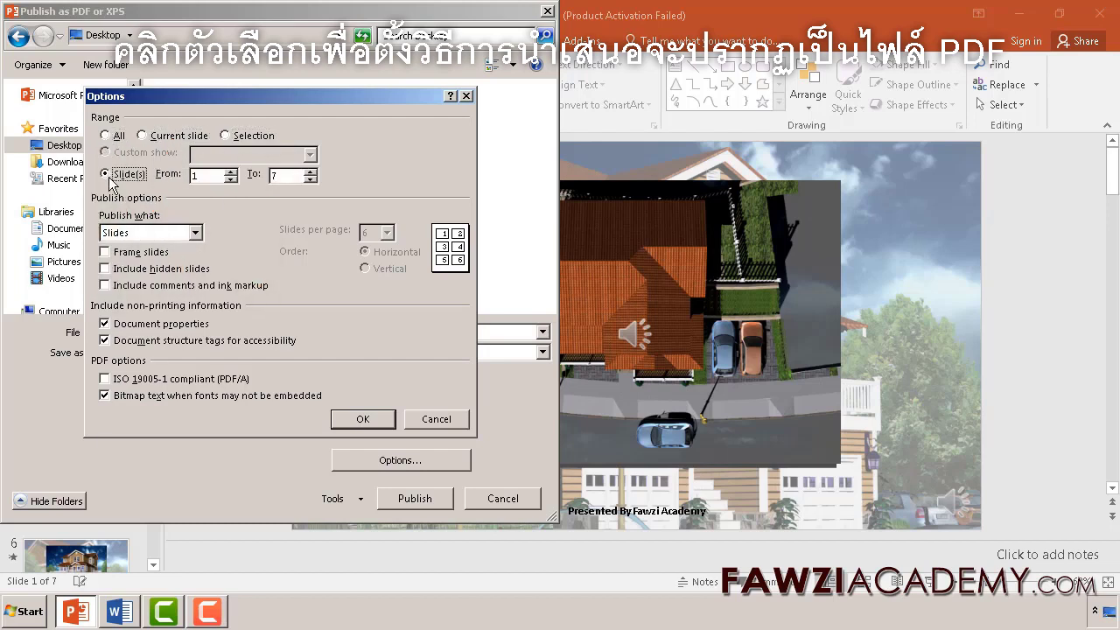
{"action": "left_click", "coordinate": [106, 136]}
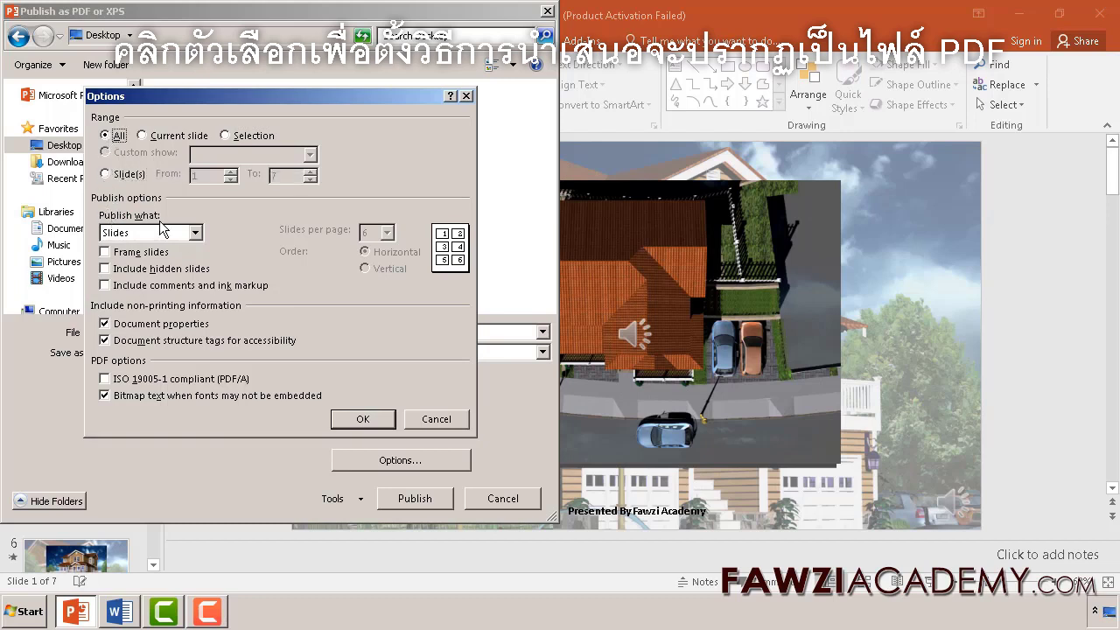
Step: Set Publish what to Slides instead of handouts, notes pages or outline, and confirm
{"action": "left_click", "coordinate": [195, 234]}
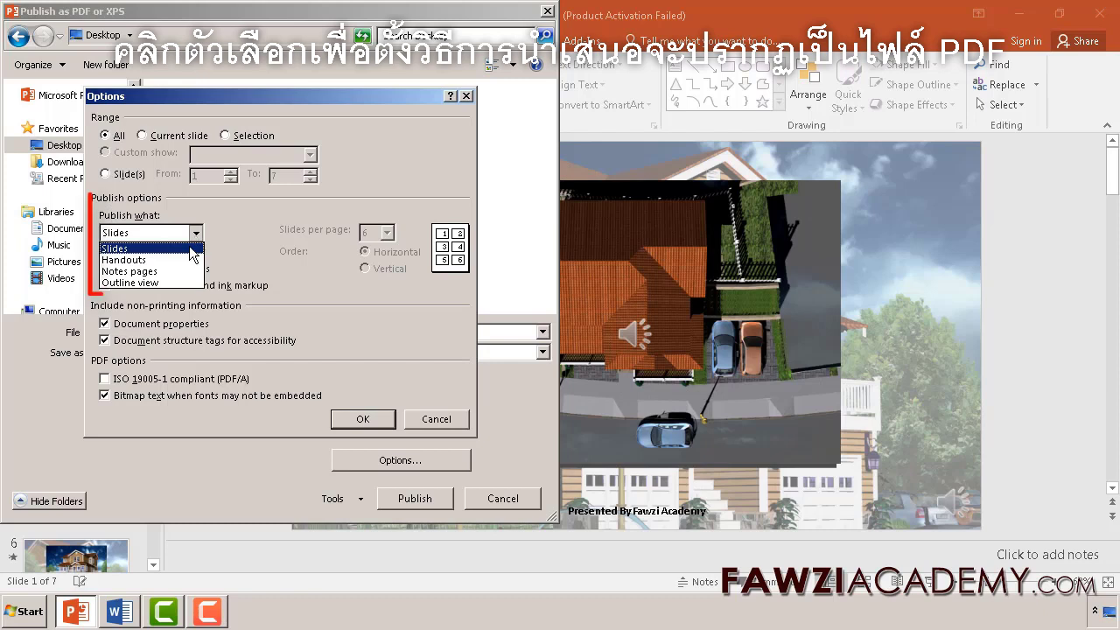
{"action": "left_click", "coordinate": [186, 258]}
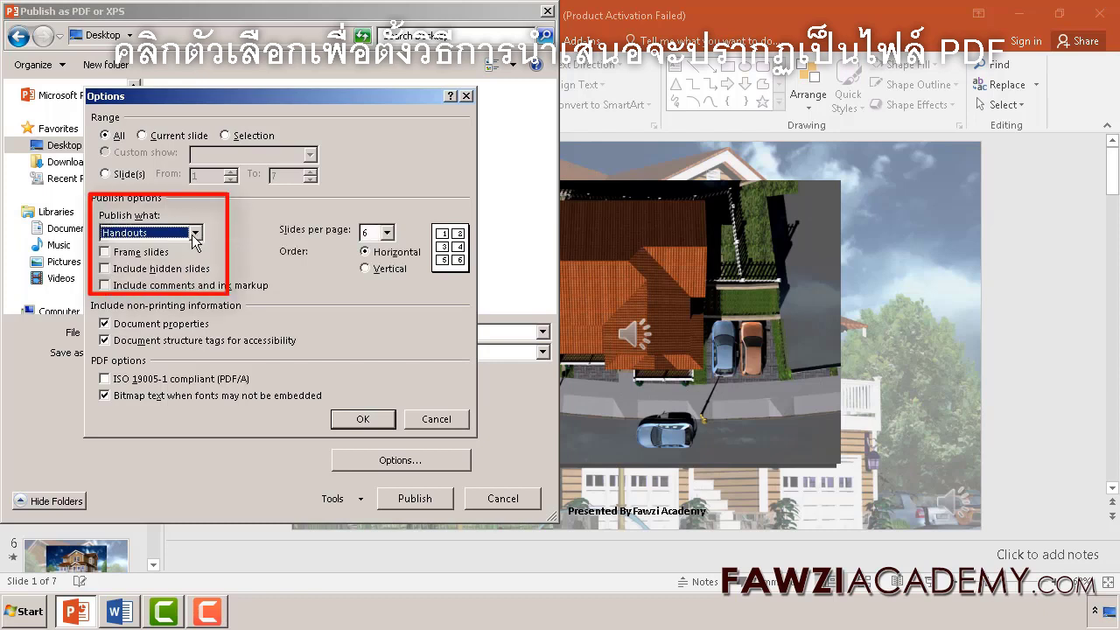
{"action": "left_click", "coordinate": [193, 234]}
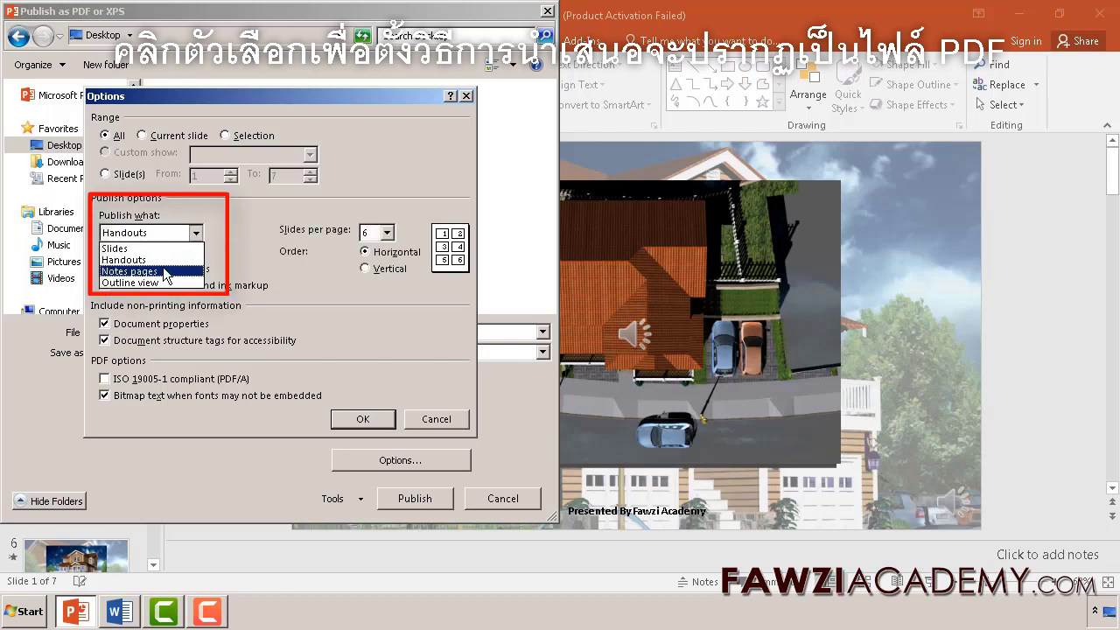
{"action": "left_click", "coordinate": [165, 273]}
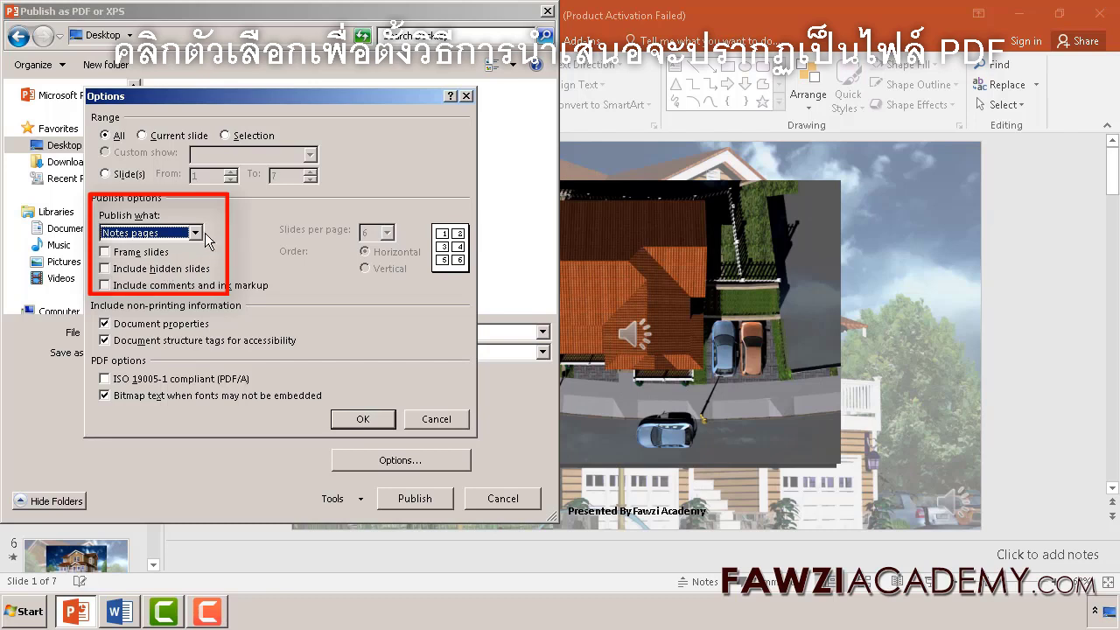
{"action": "left_click", "coordinate": [201, 236]}
{"action": "left_click", "coordinate": [178, 281]}
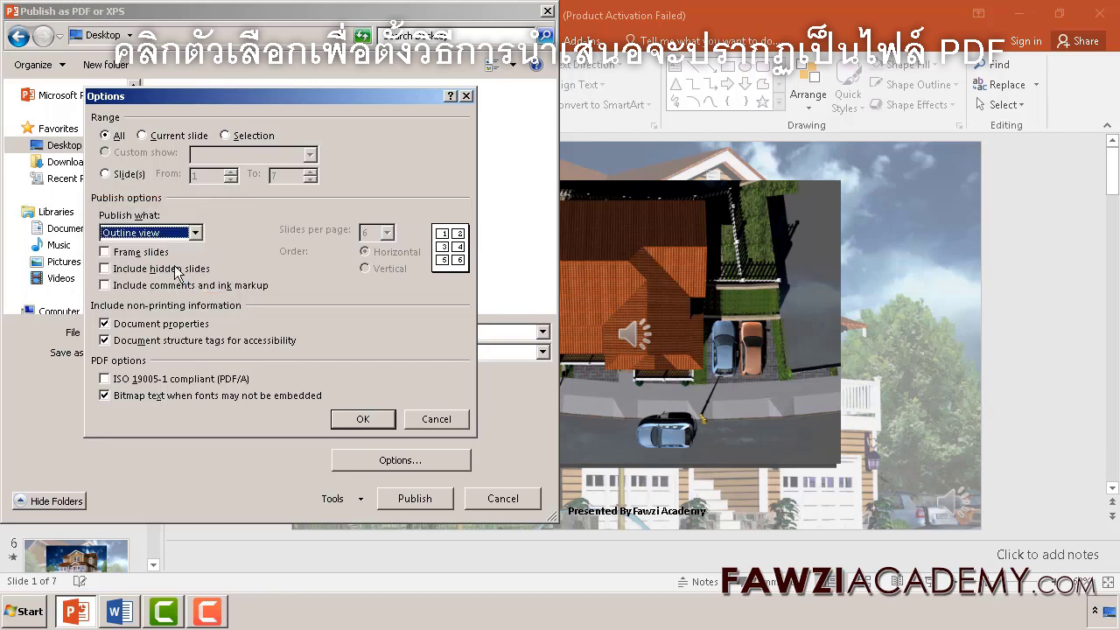
{"action": "left_click", "coordinate": [193, 234]}
{"action": "left_click", "coordinate": [179, 248]}
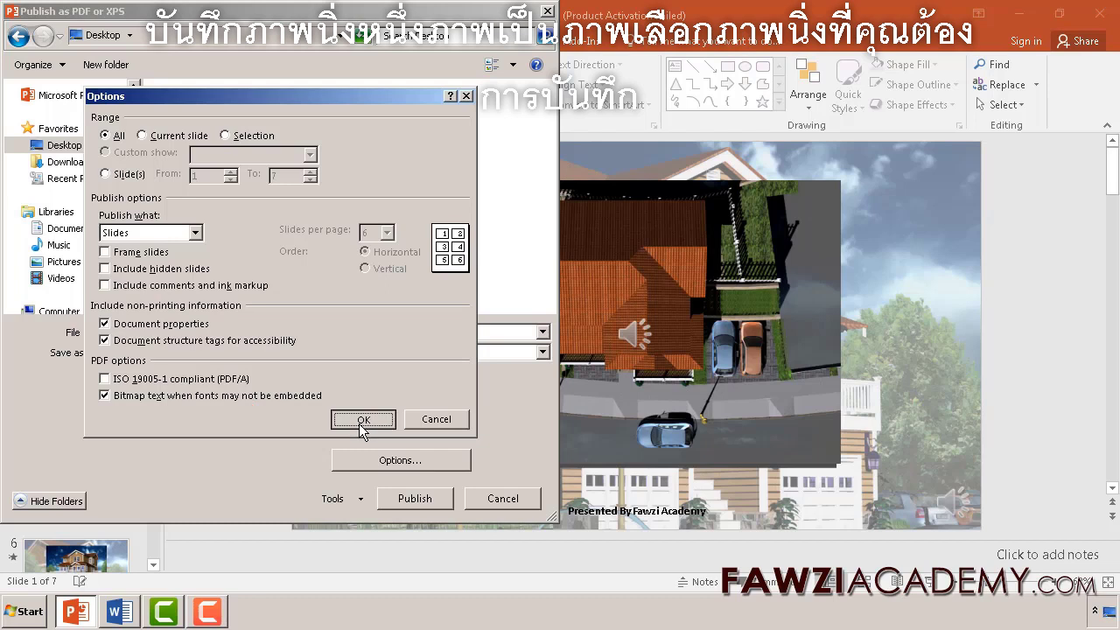
{"action": "left_click", "coordinate": [363, 421]}
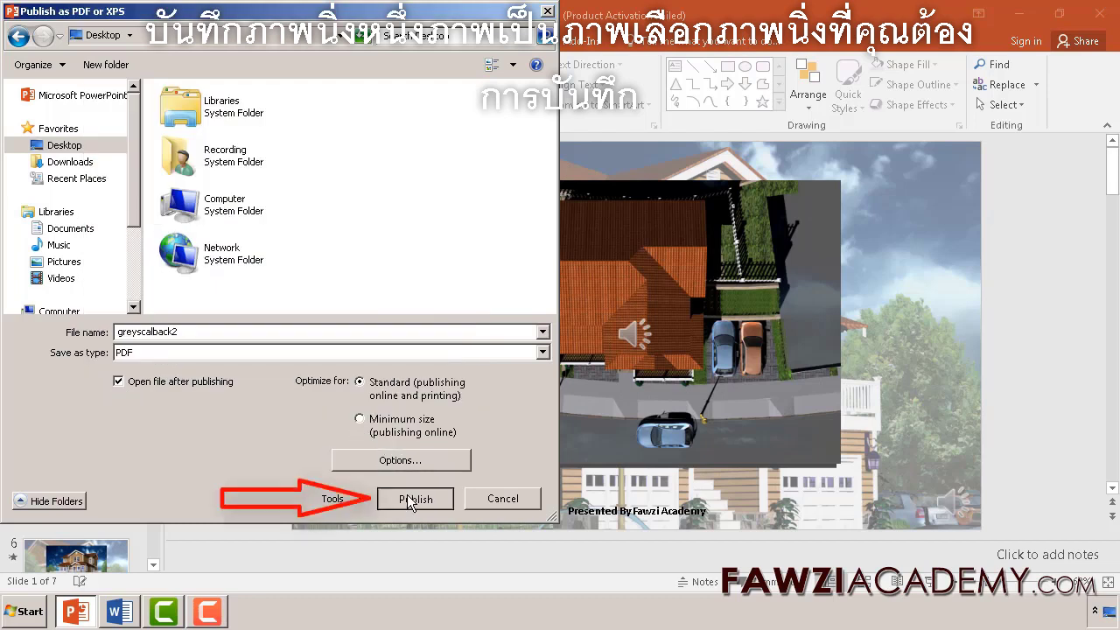
Step: Publish greyscalback2 as a PDF to the Desktop and move to slide 2
{"action": "left_click", "coordinate": [409, 500]}
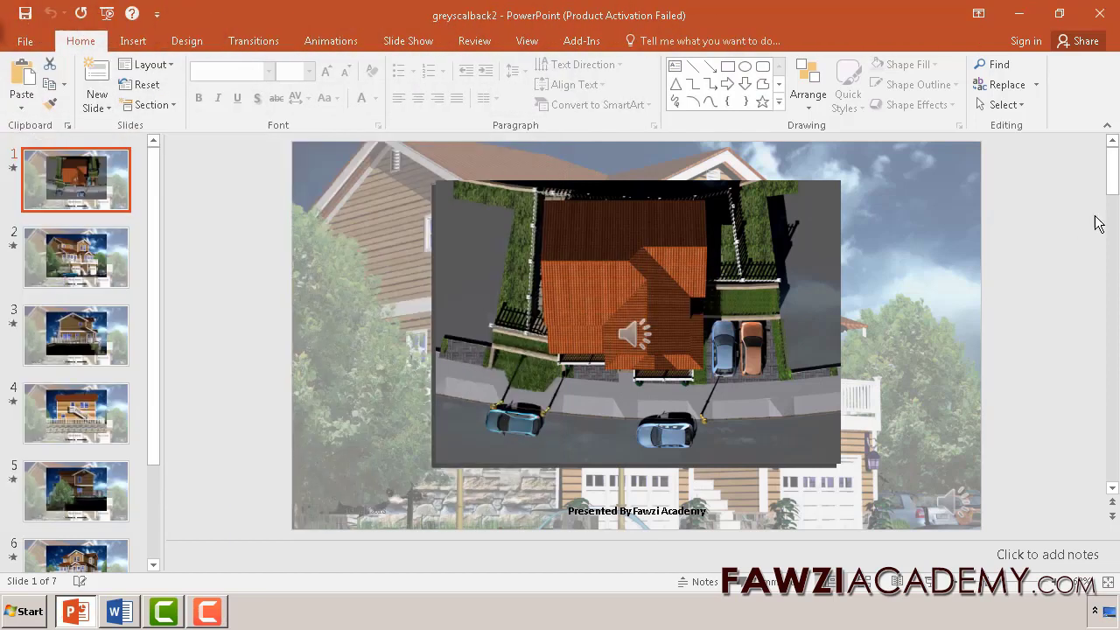
{"action": "left_click_drag", "start_coordinate": [1114, 178], "coordinate": [1114, 250]}
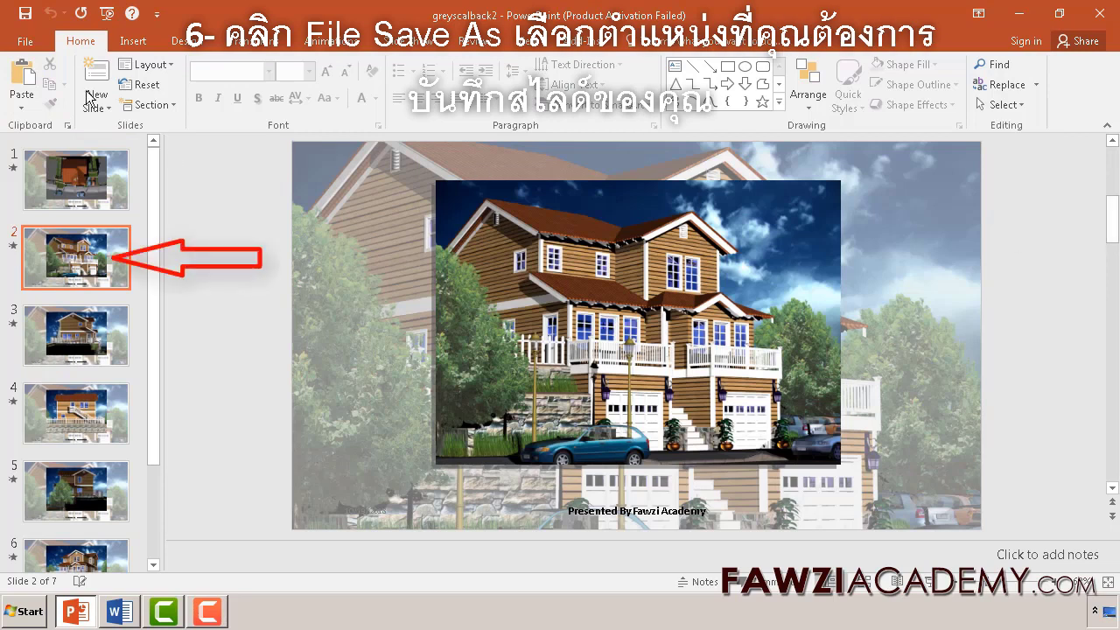
Step: Save just the current slide to the Desktop as a greyscalback2 JPEG image
{"action": "left_click", "coordinate": [28, 44]}
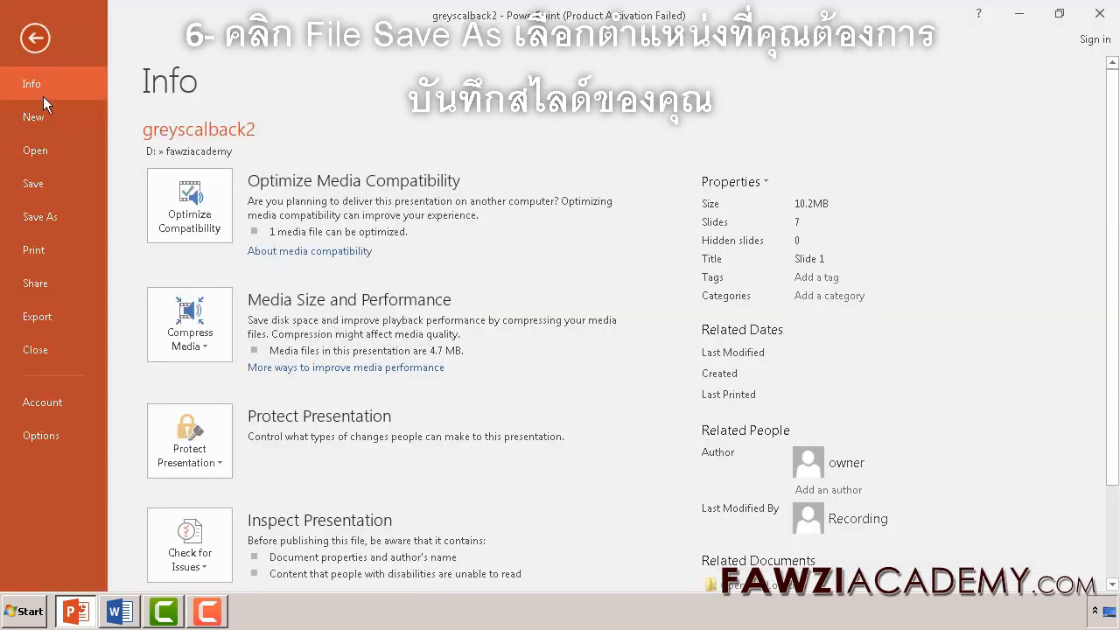
{"action": "left_click", "coordinate": [45, 216]}
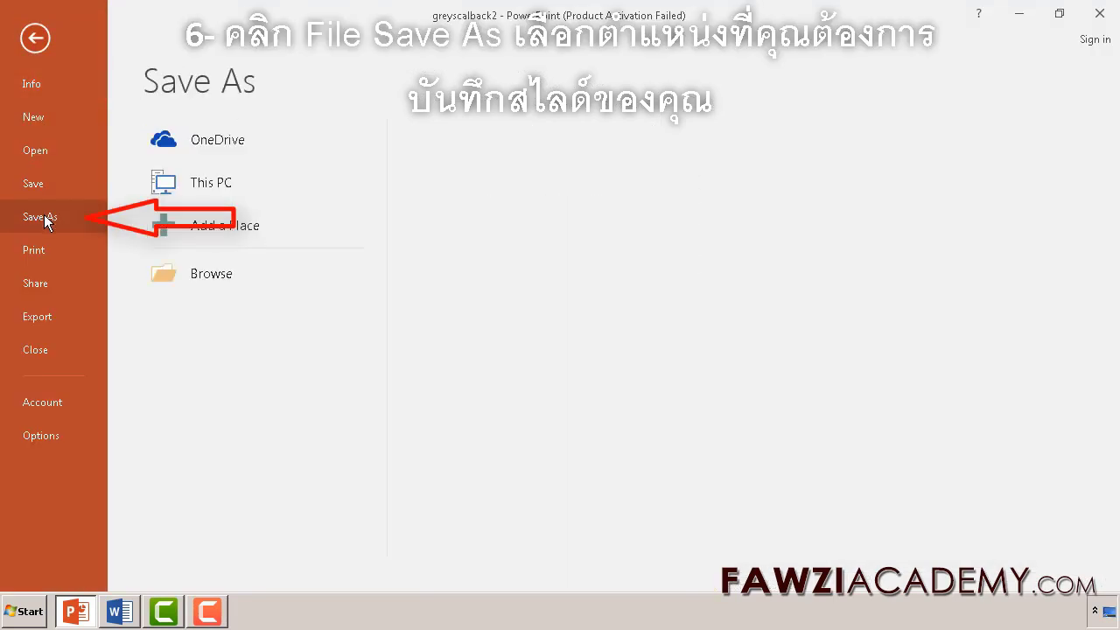
{"action": "left_click", "coordinate": [254, 279]}
{"action": "left_click", "coordinate": [64, 146]}
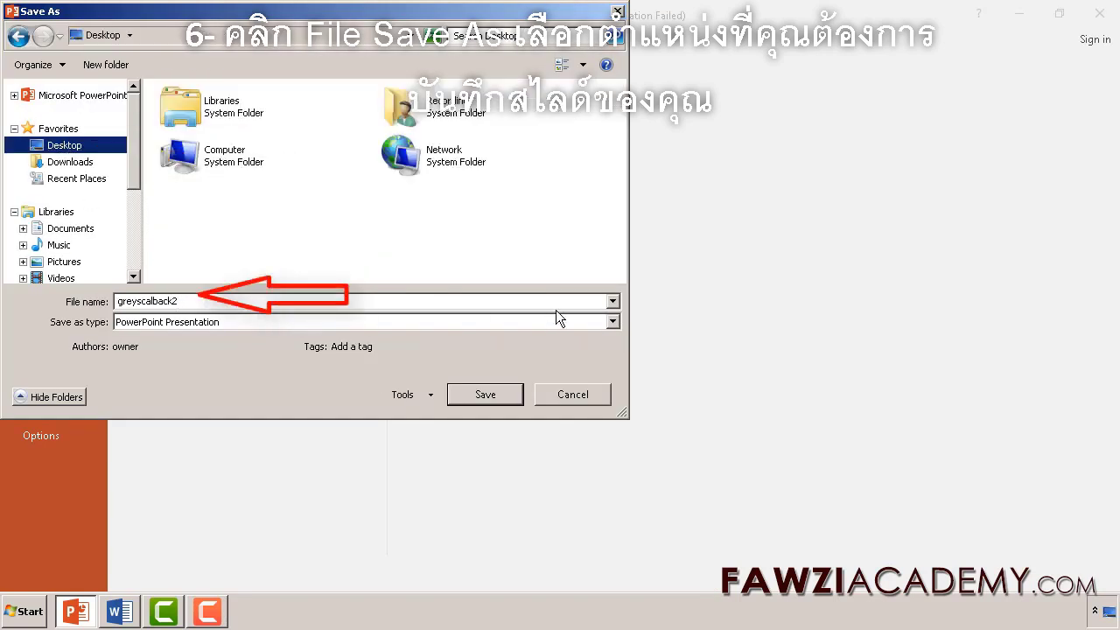
{"action": "left_click", "coordinate": [614, 323]}
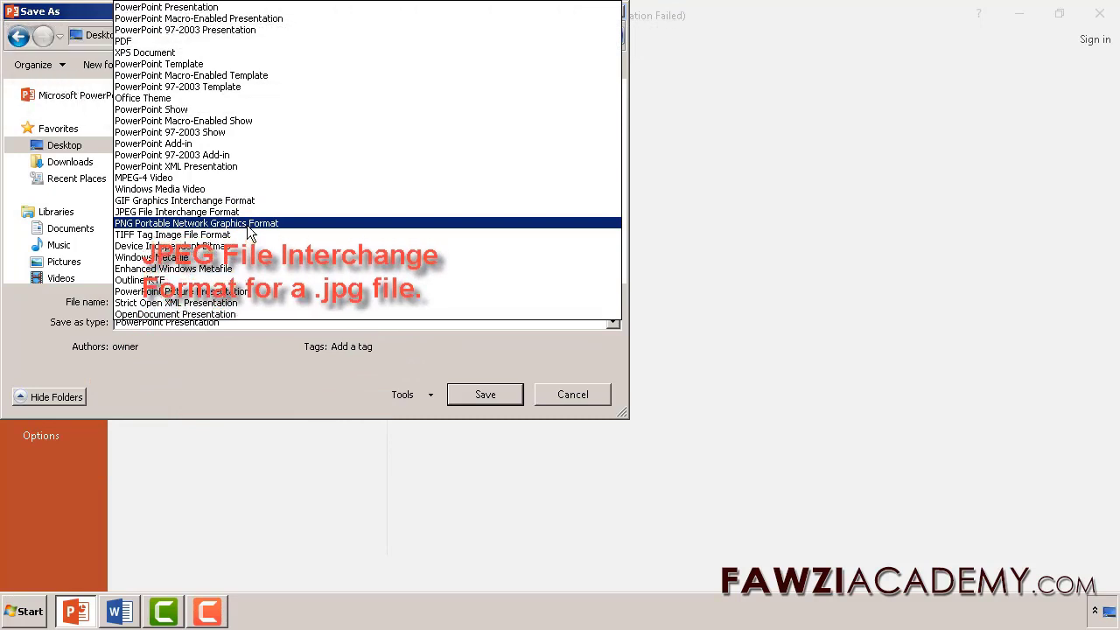
{"action": "left_click", "coordinate": [612, 322]}
{"action": "left_click", "coordinate": [612, 322]}
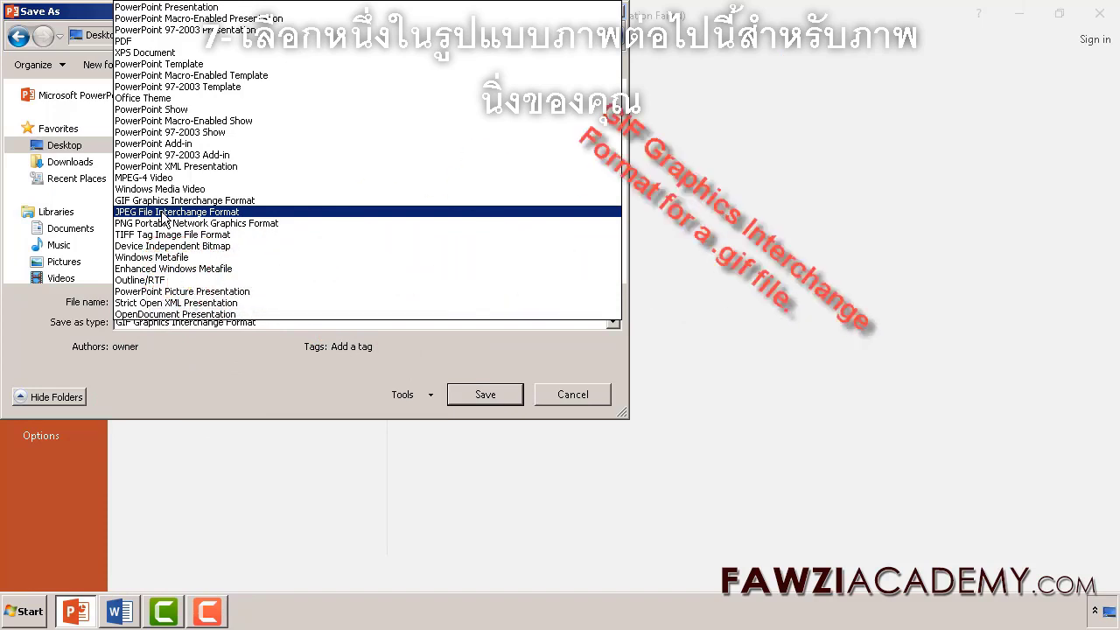
{"action": "left_click", "coordinate": [164, 219]}
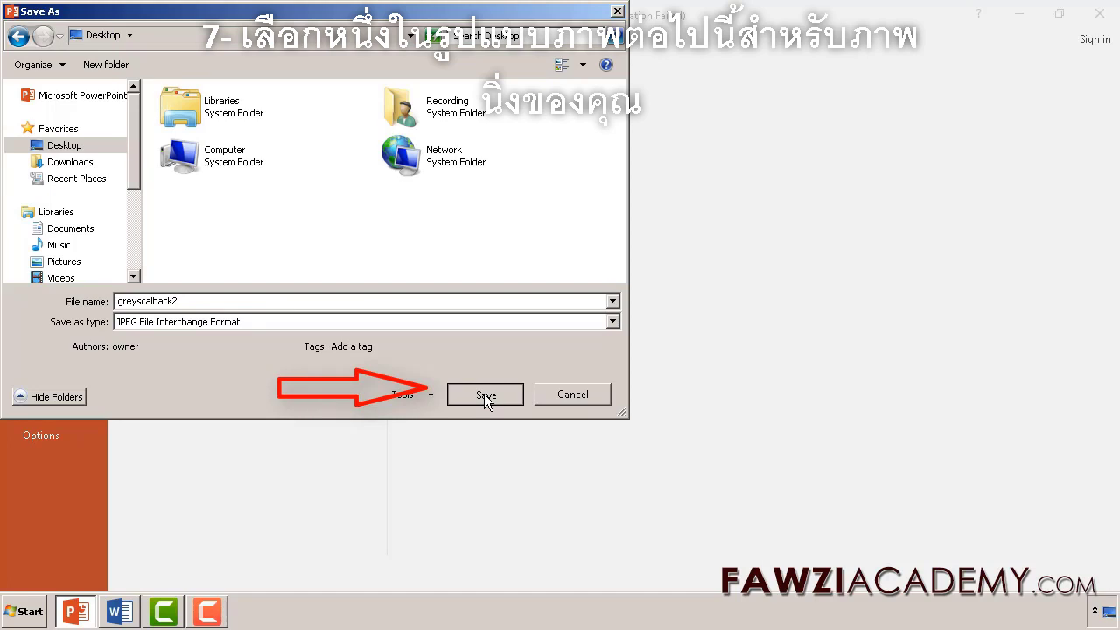
{"action": "left_click", "coordinate": [483, 393]}
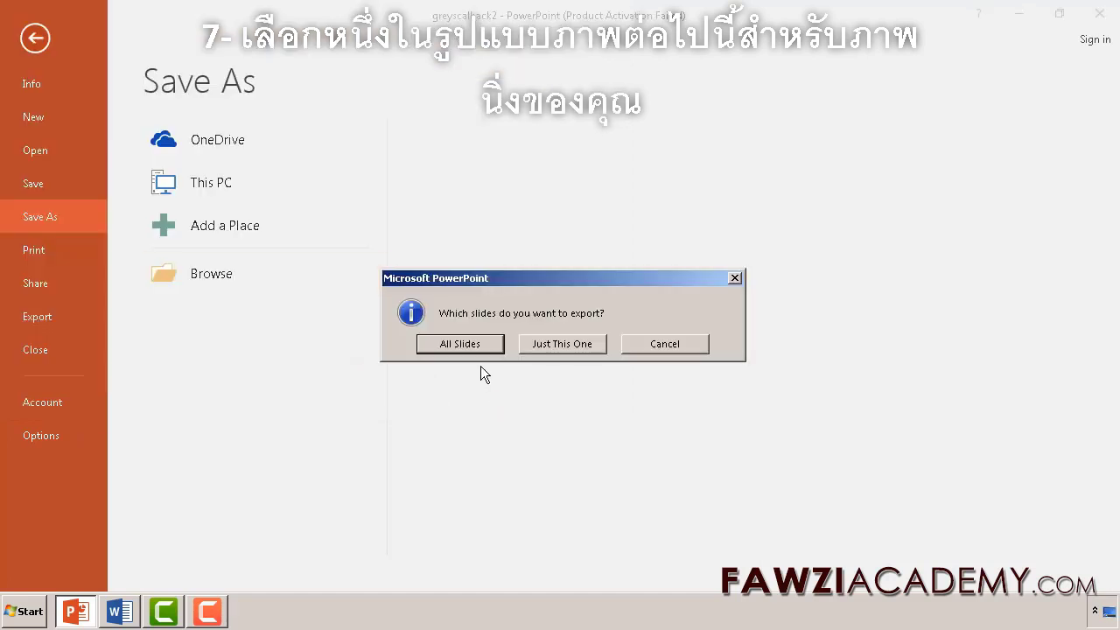
{"action": "left_click", "coordinate": [578, 347]}
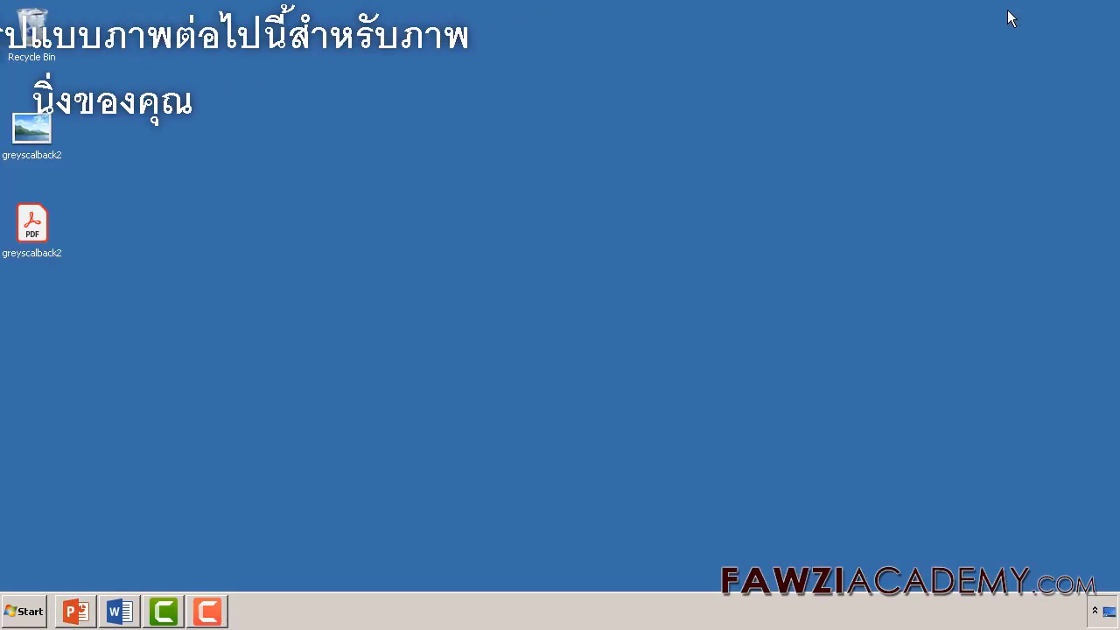
Step: Open the exported greyscalback2 PDF from the desktop in Adobe Acrobat Reader, then close it
{"action": "right_click", "coordinate": [39, 236]}
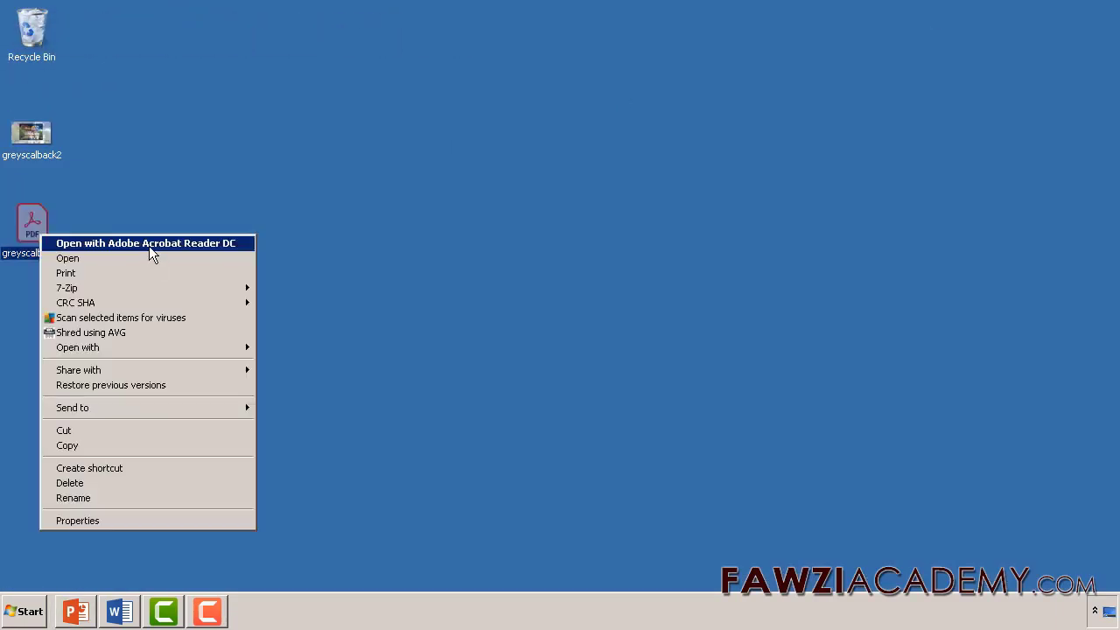
{"action": "left_click", "coordinate": [149, 244]}
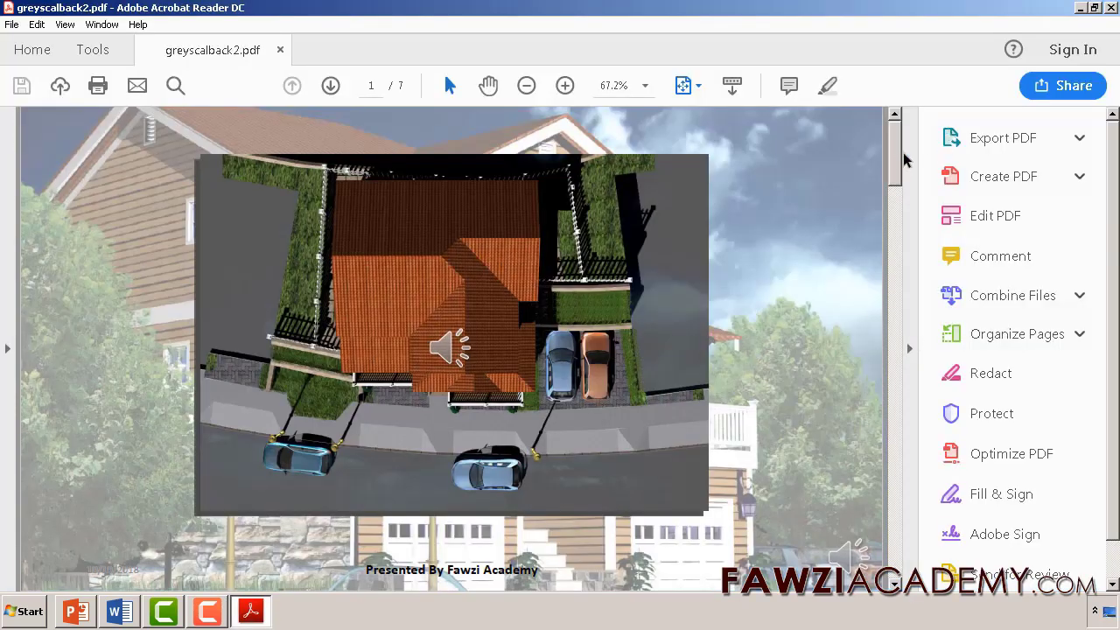
{"action": "left_click", "coordinate": [1108, 7]}
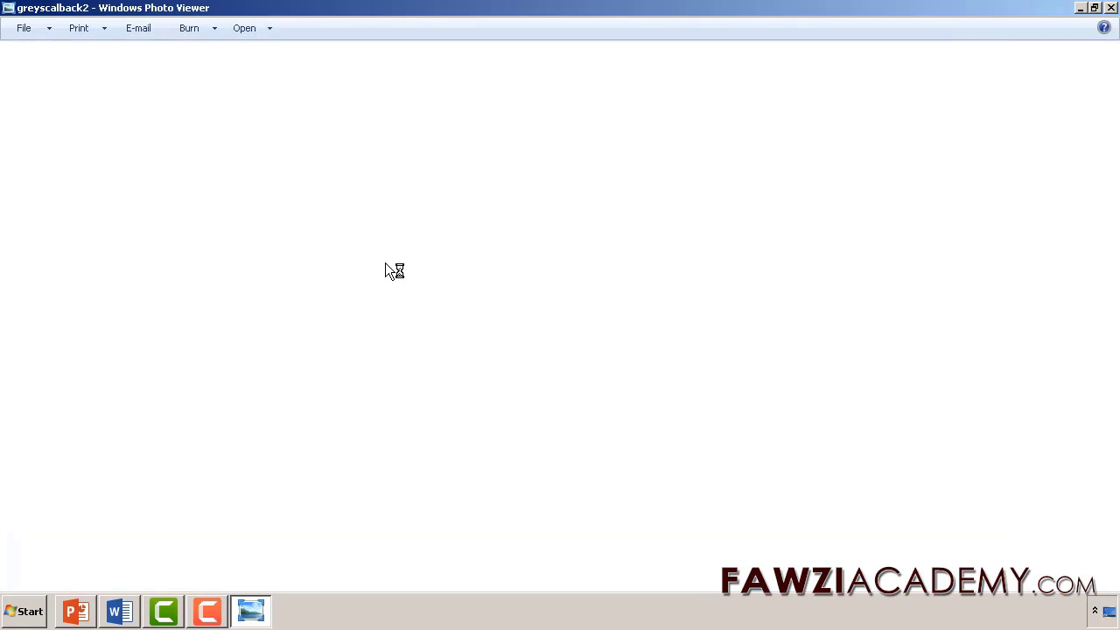